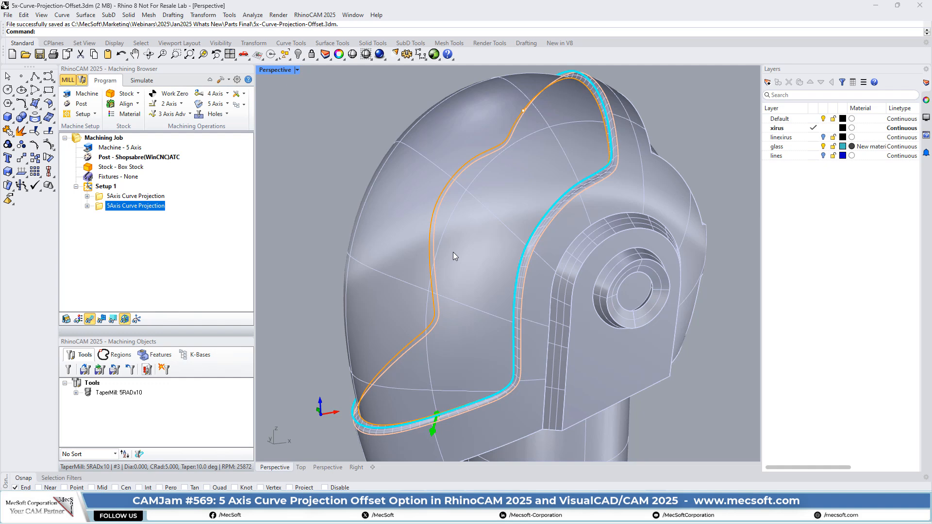
left_click(215, 105)
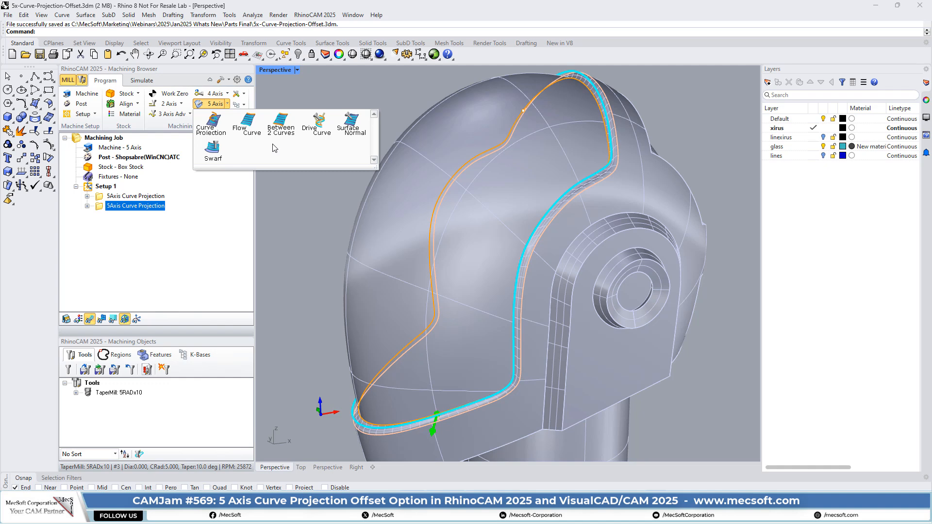
left_click(216, 125)
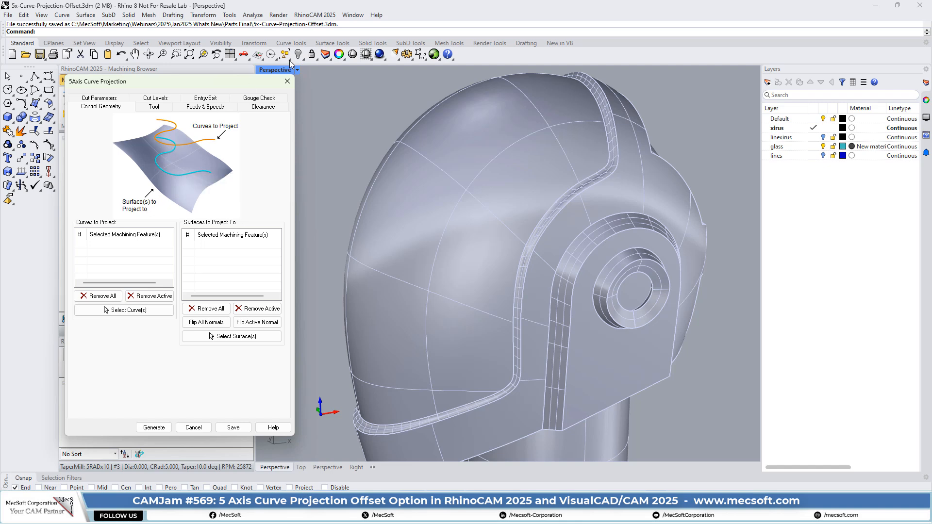
left_click(287, 81)
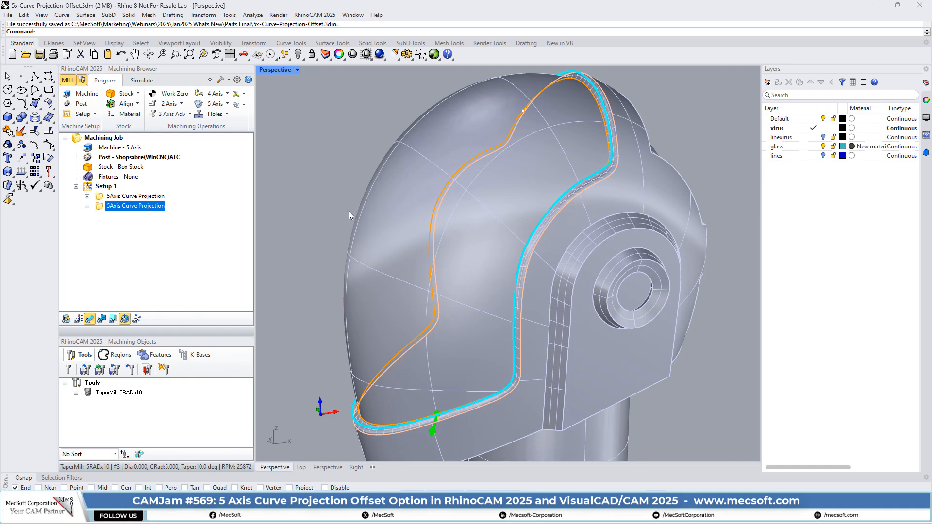
Select Setup 1 to clear the toolpath display and switch to a four-viewport layout with the helmet fitted in the Top and Front views.
left_click(90, 188)
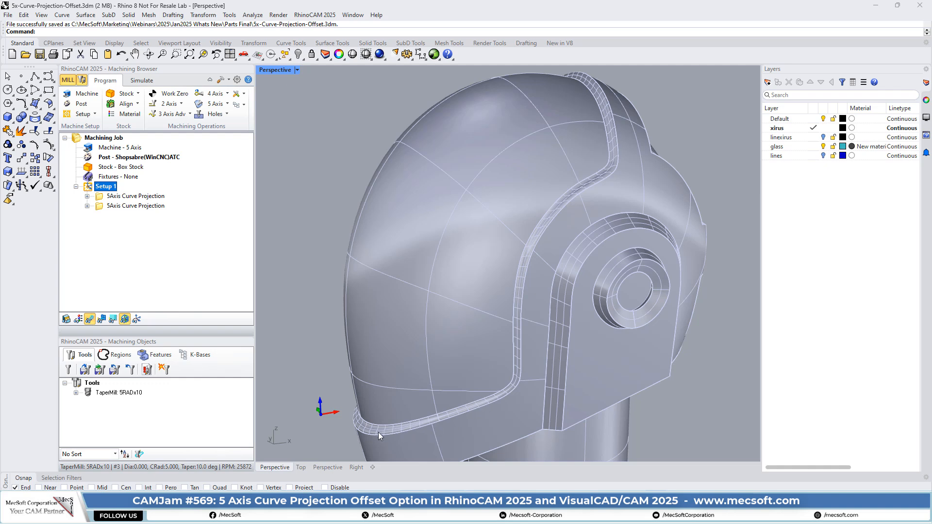
scroll(505, 243, "down", 5)
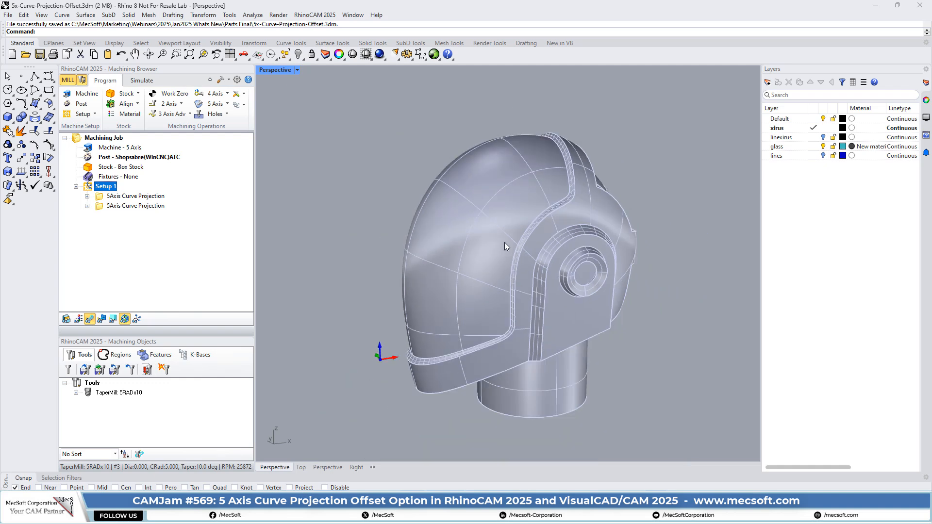
left_click(230, 55)
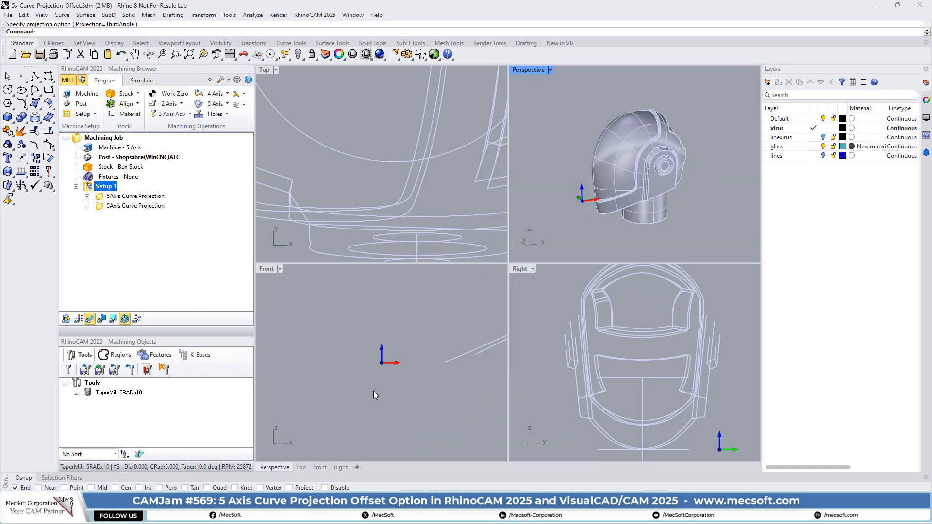
scroll(374, 391, "down", 3)
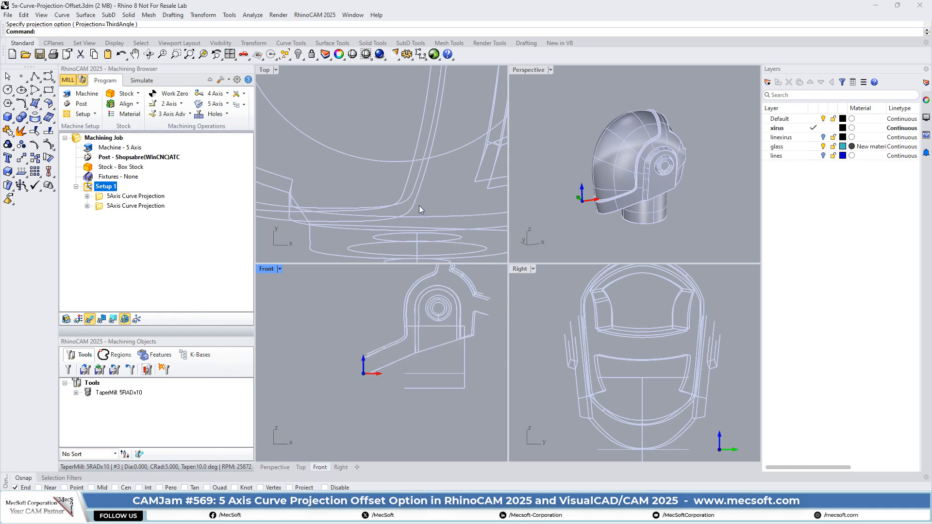
scroll(429, 217, "down", 4)
scroll(360, 409, "down", 1)
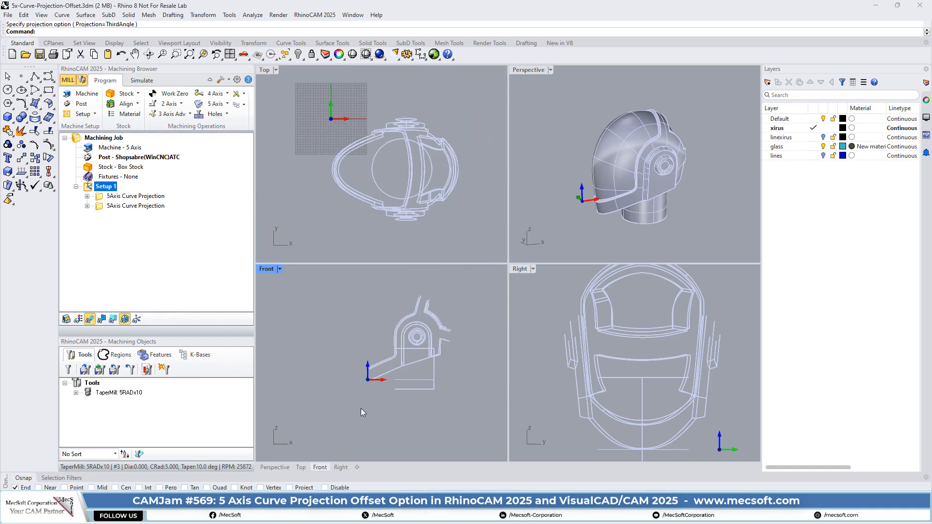
Set the Front viewport to shaded display and show the visor groove close up.
scroll(380, 379, "up", 3)
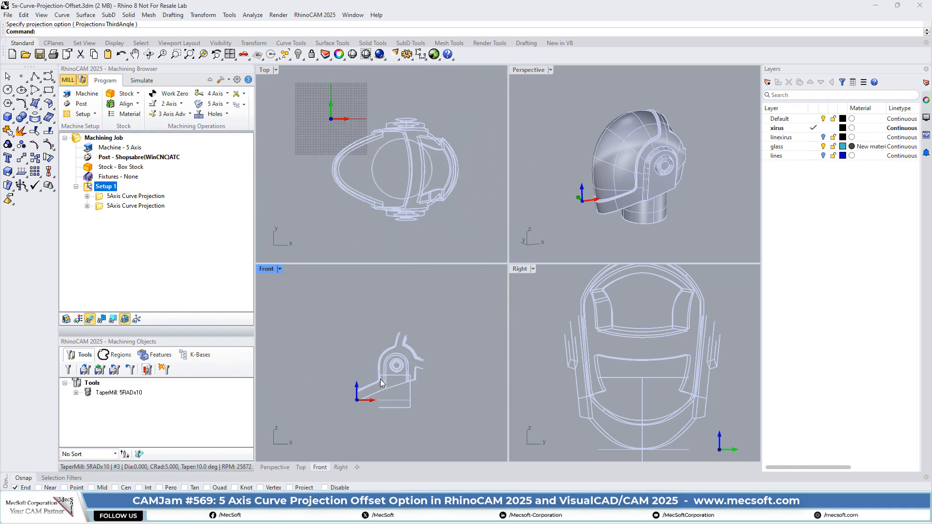
left_click(370, 60)
left_click(380, 71)
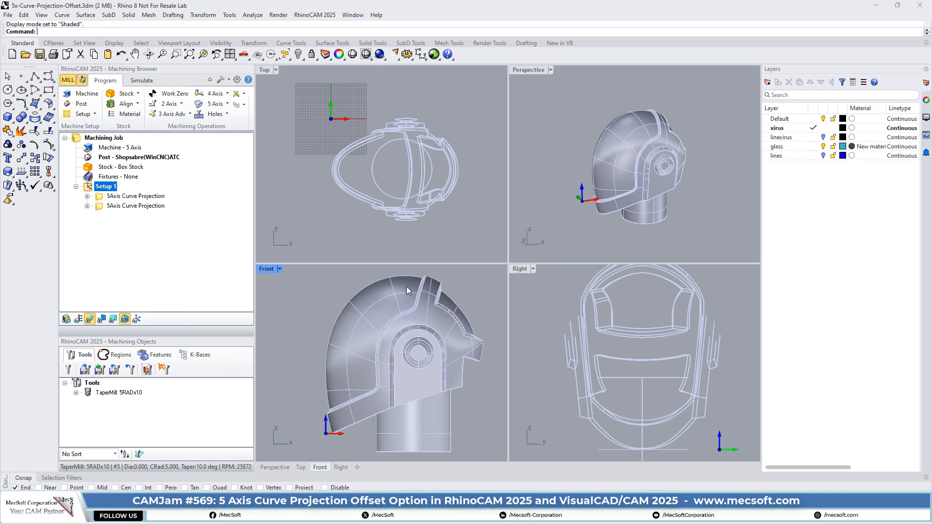
scroll(371, 374, "up", 3)
scroll(390, 354, "down", 3)
scroll(412, 332, "up", 6)
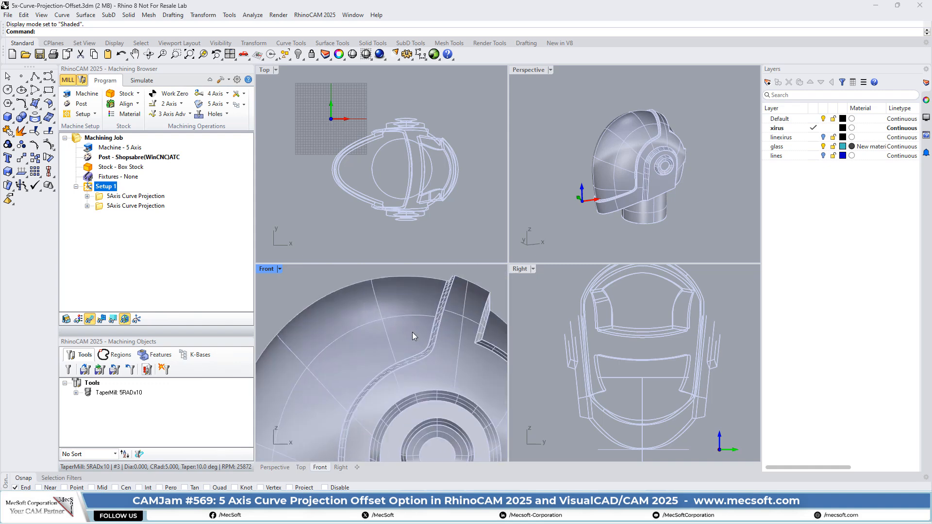
scroll(476, 313, "up", 2)
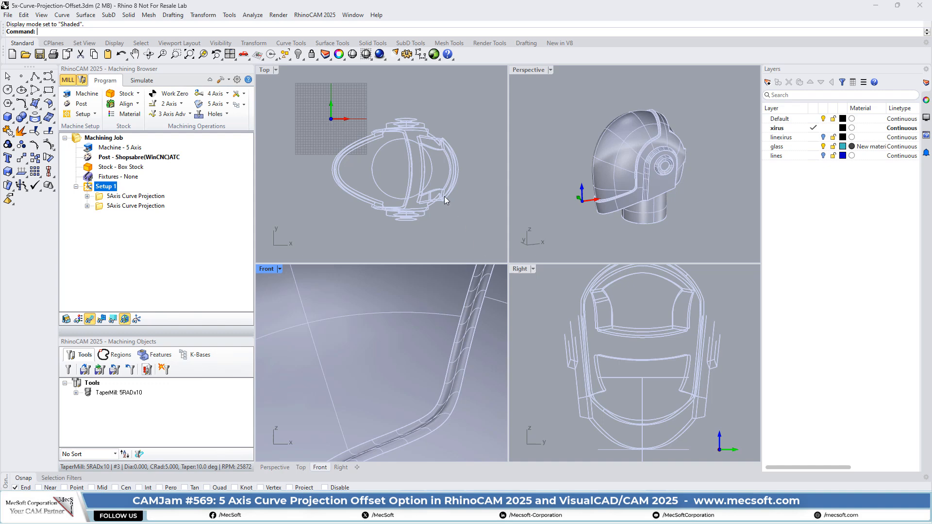
Compare the toolpaths of the first and second 5Axis Curve Projection operations along the visor groove.
scroll(655, 104, "up", 5)
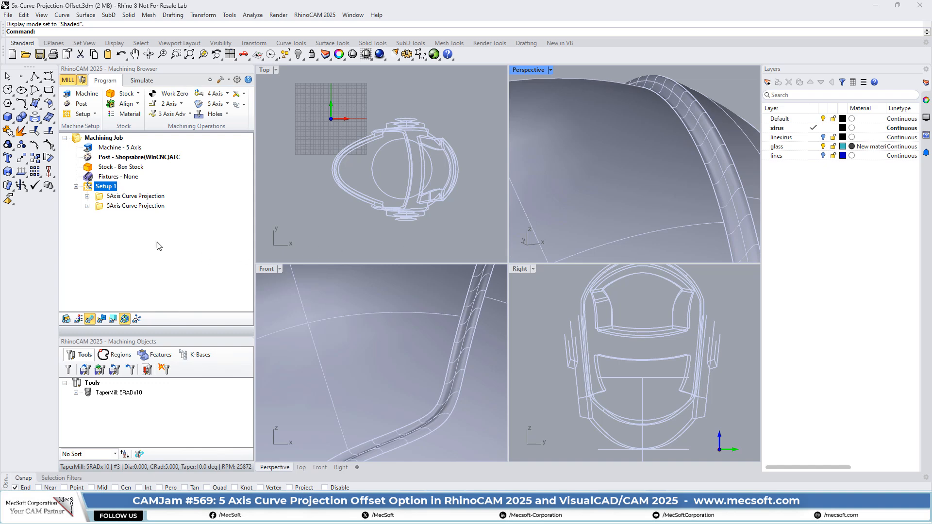
left_click(100, 197)
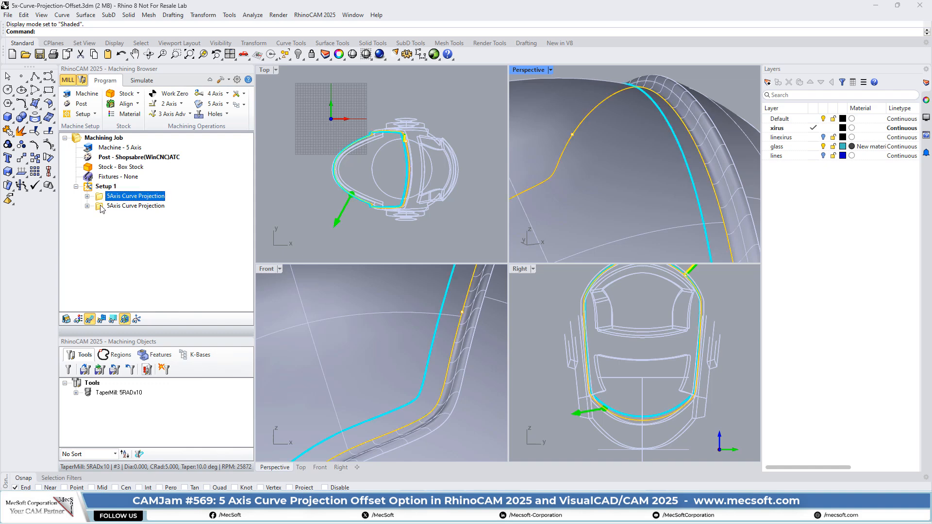
left_click(101, 207)
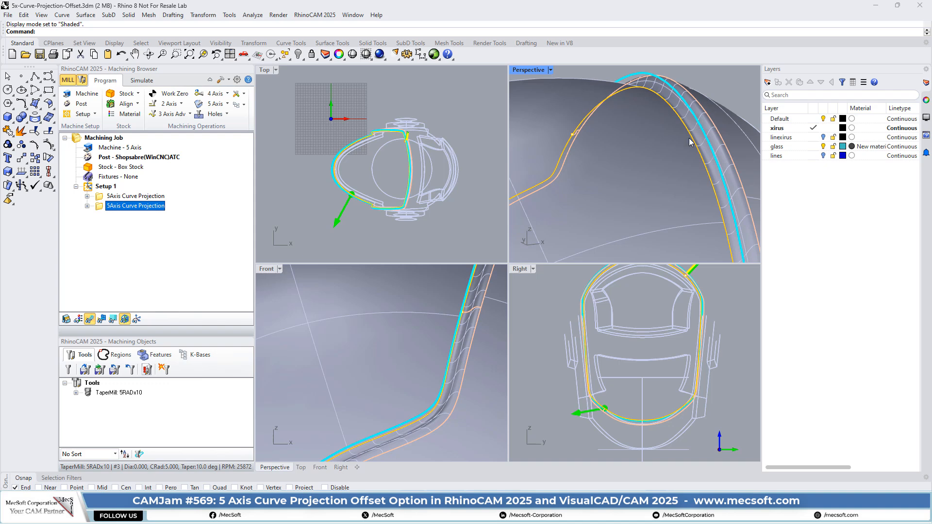
Review the gouge check settings of the second 5Axis Curve Projection operation, highlighting check surfaces 1 and 2 on the helmet.
double_click(99, 208)
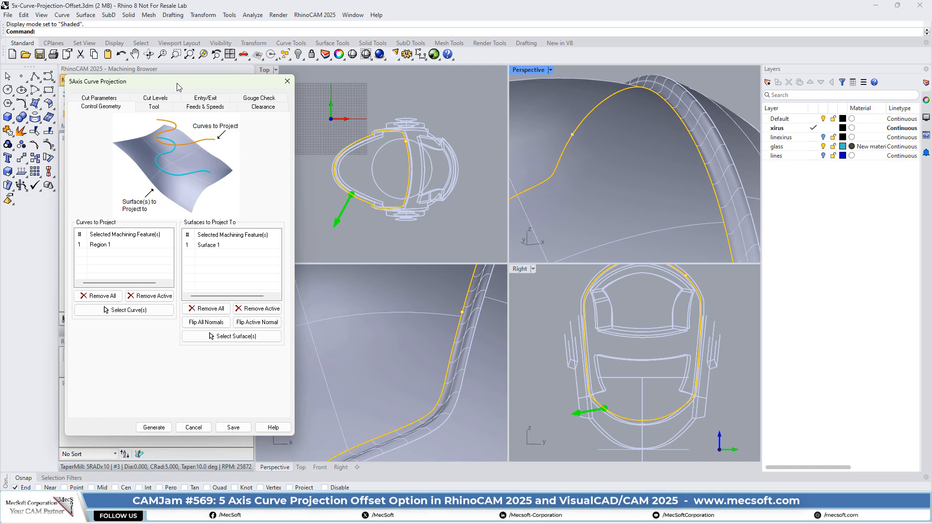
left_click_drag(187, 92, 221, 73)
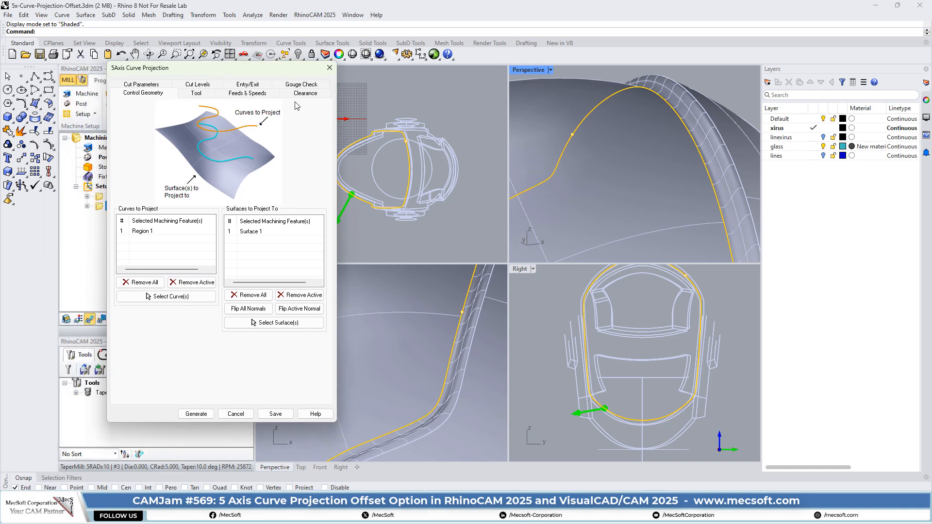
left_click(297, 85)
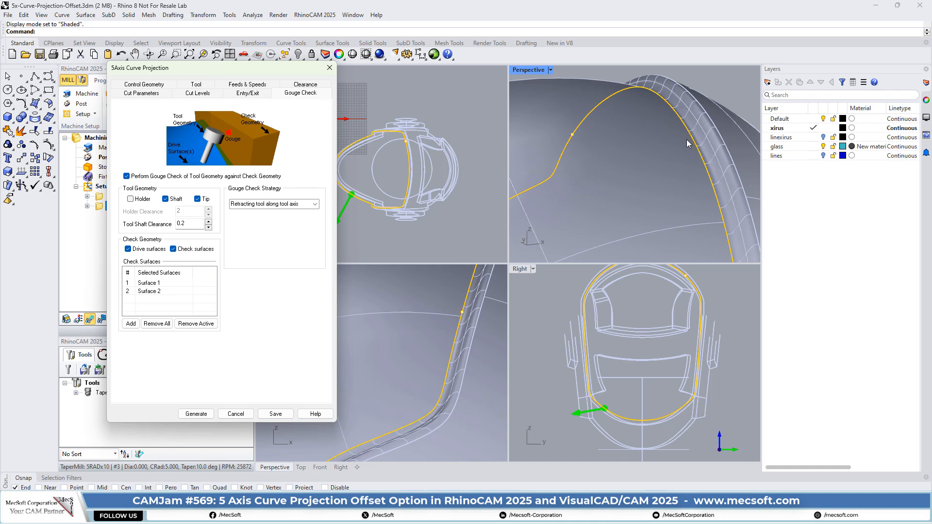
left_click(148, 286)
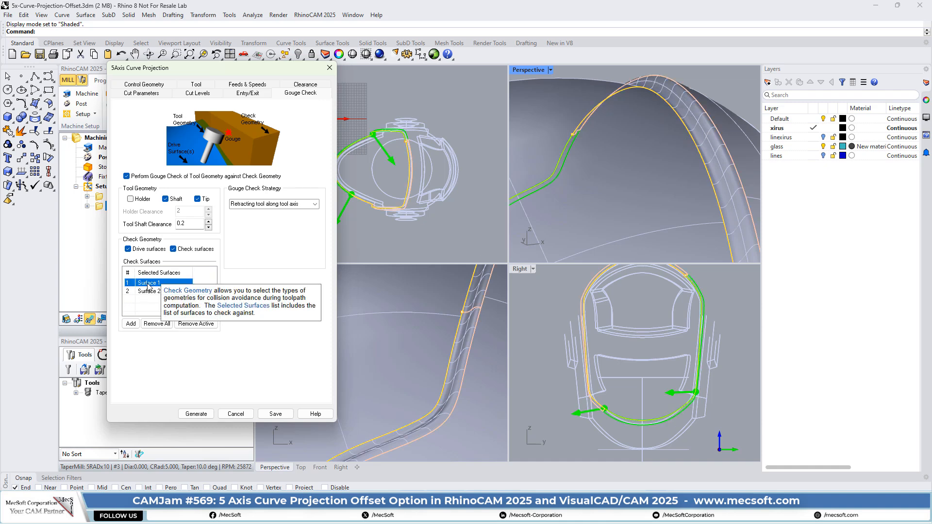
left_click(148, 291)
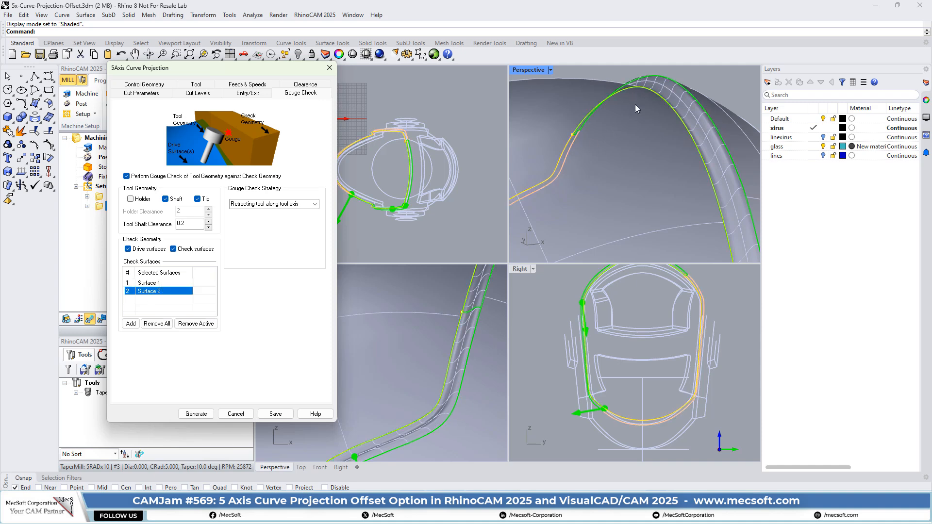
right_click_drag(635, 104, 637, 135)
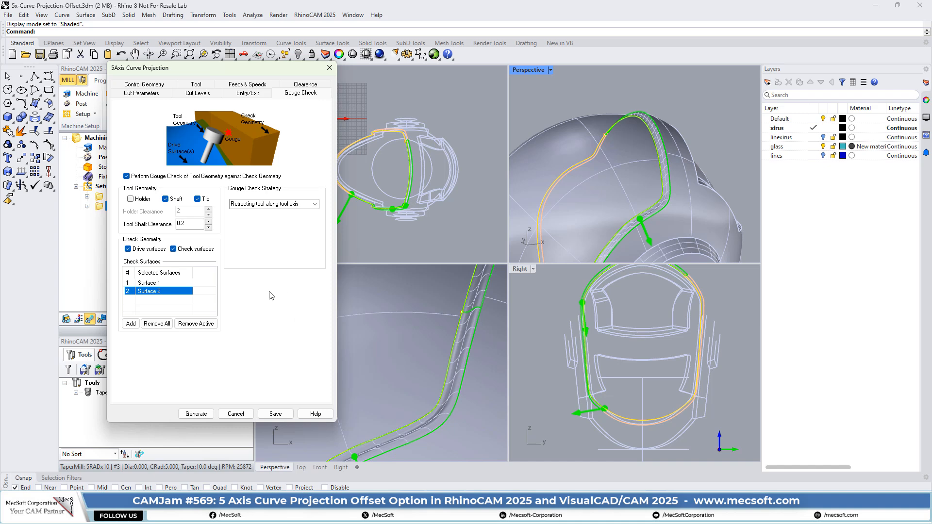
left_click(329, 68)
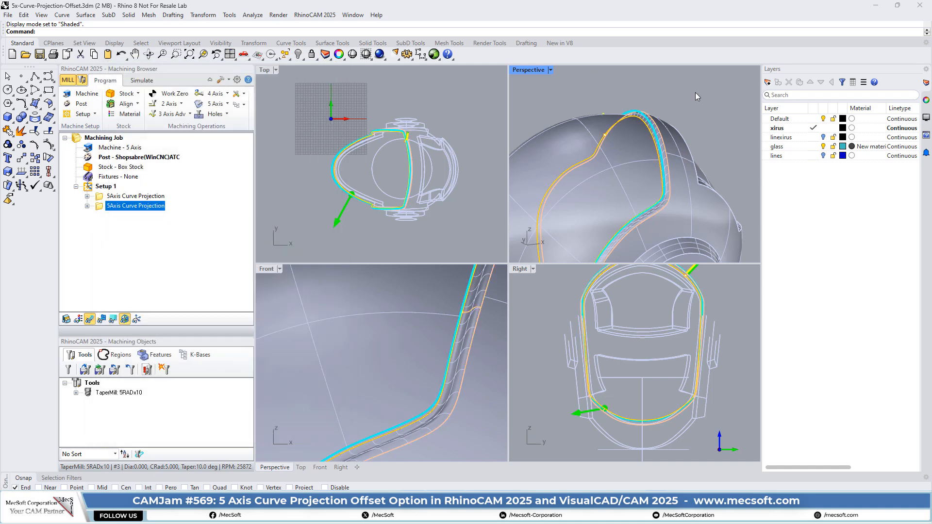
Examine the second operation's toolpath along the visor groove from the top, front and both sides of the helmet.
scroll(651, 136, "up", 5)
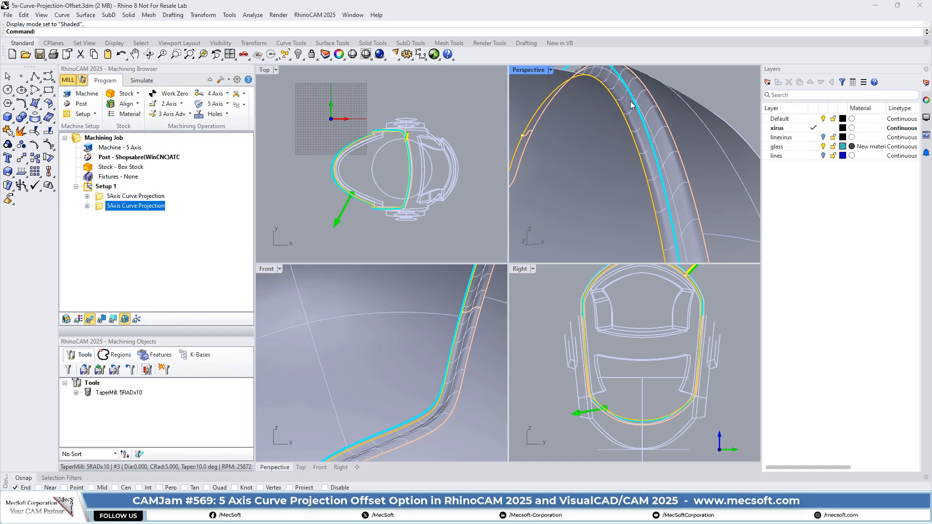
scroll(679, 132, "down", 5)
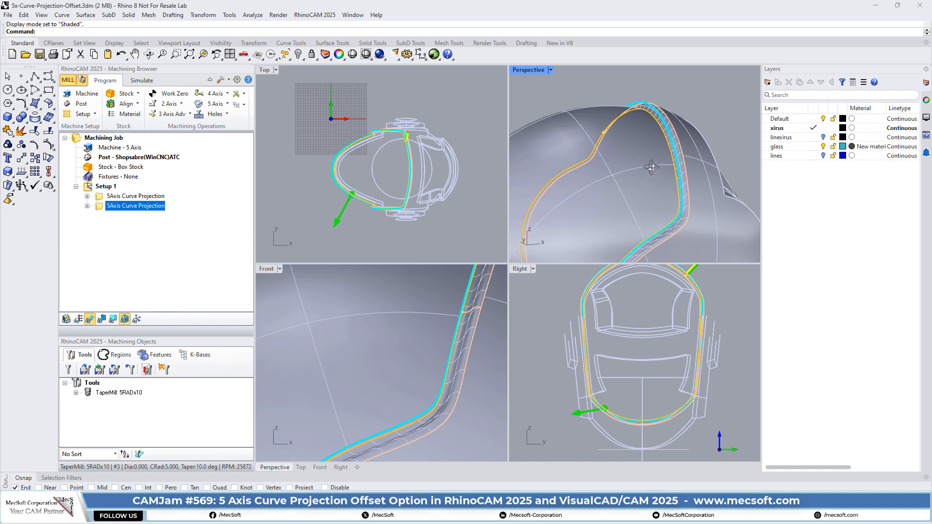
right_click_drag(652, 164, 706, 162)
scroll(665, 113, "down", 7)
right_click_drag(665, 113, 709, 211)
scroll(706, 247, "up", 6)
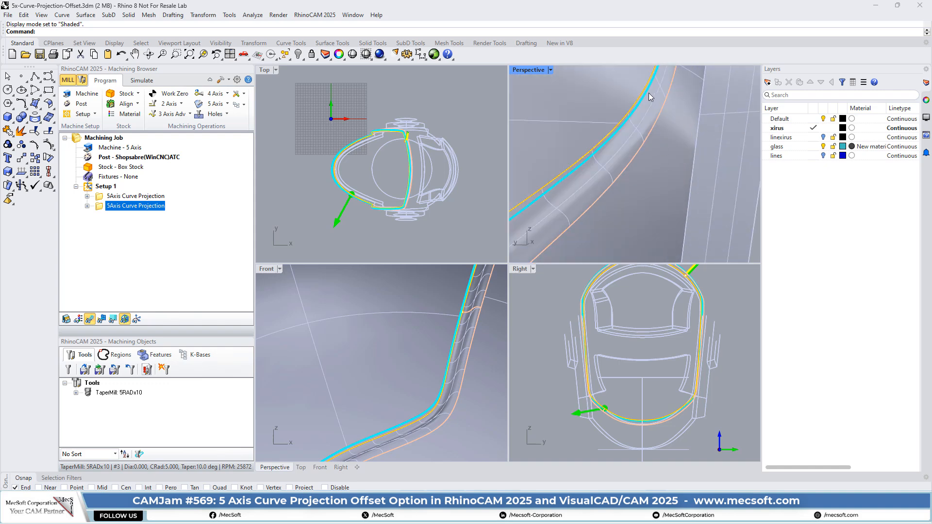
right_click_drag(646, 99, 639, 161)
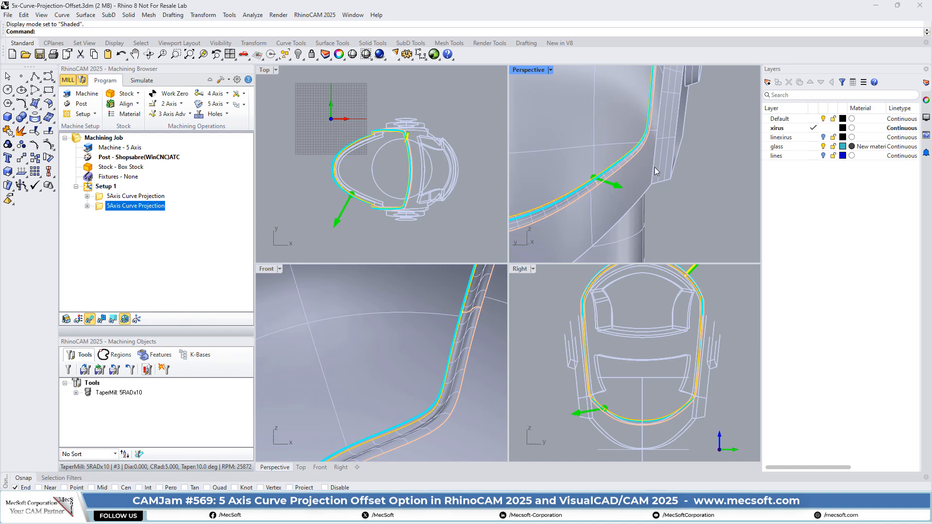
scroll(654, 211, "down", 6)
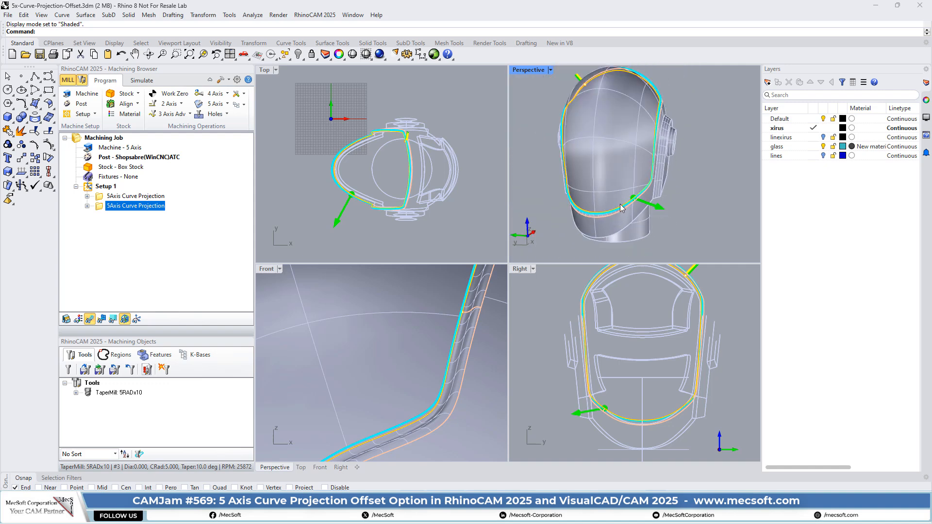
scroll(621, 207, "up", 5)
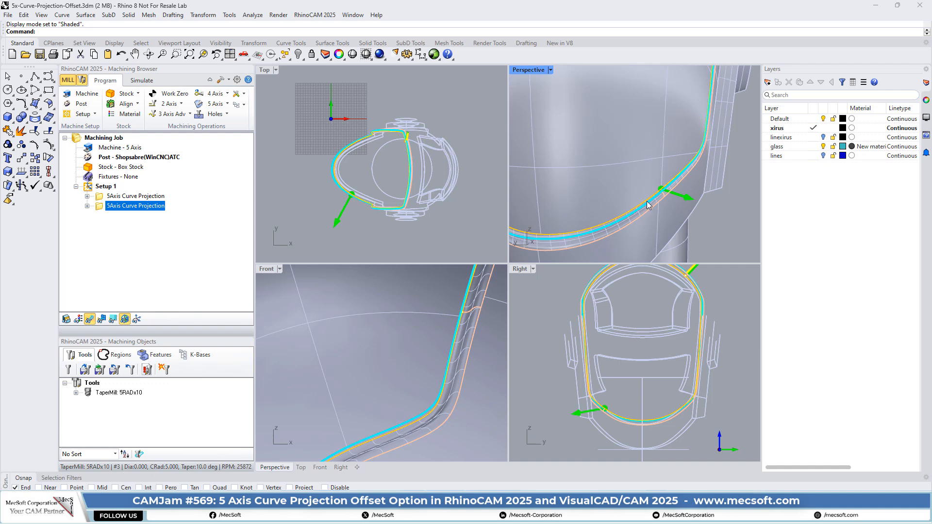
scroll(676, 204, "down", 5)
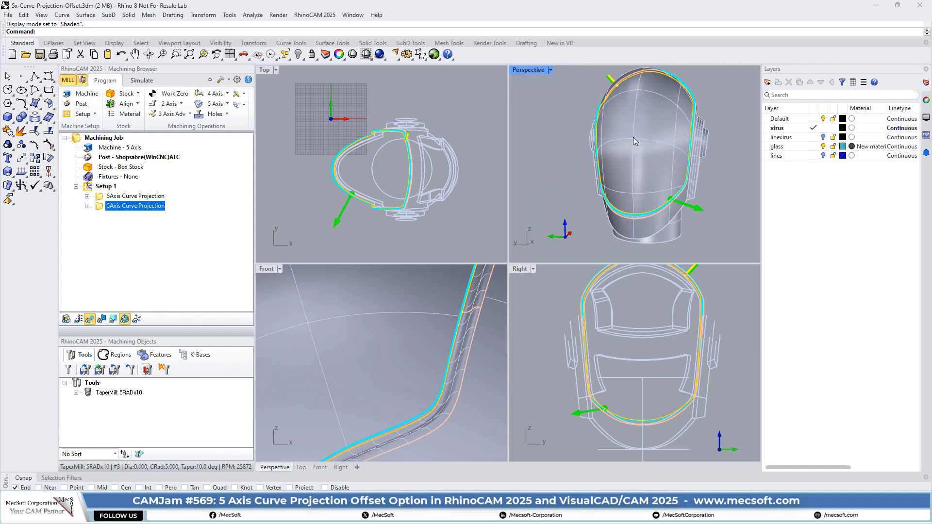
right_click_drag(576, 211, 705, 244)
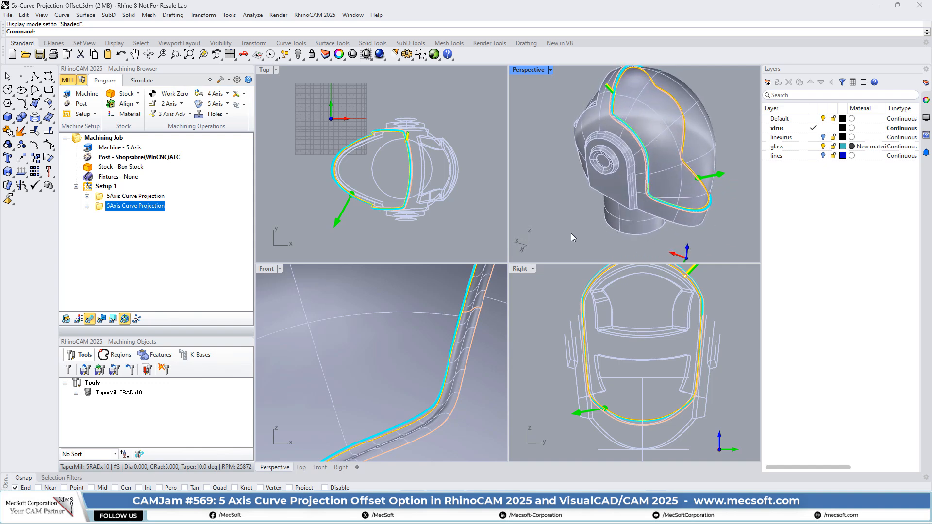
scroll(622, 156, "down", 2)
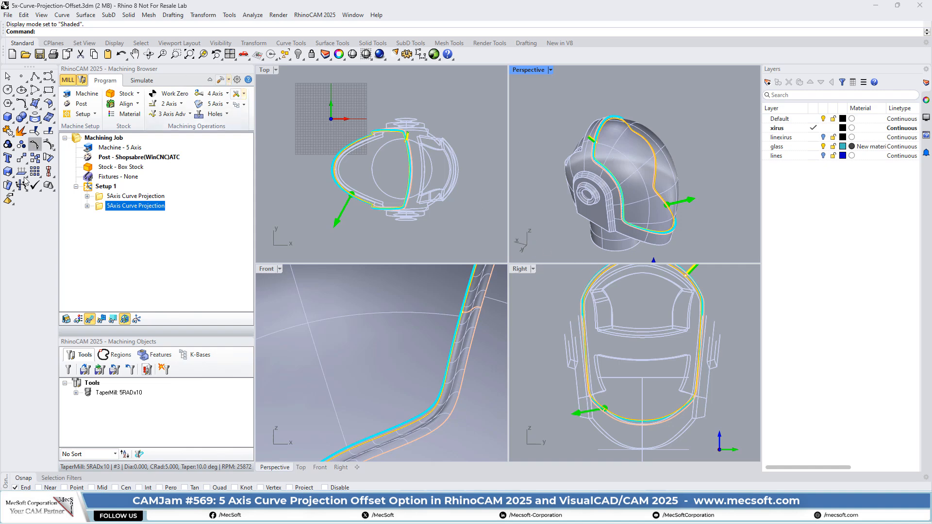
Open the first 5Axis Curve Projection operation and review its cut parameters against the projection curve on the helmet.
left_click(105, 196)
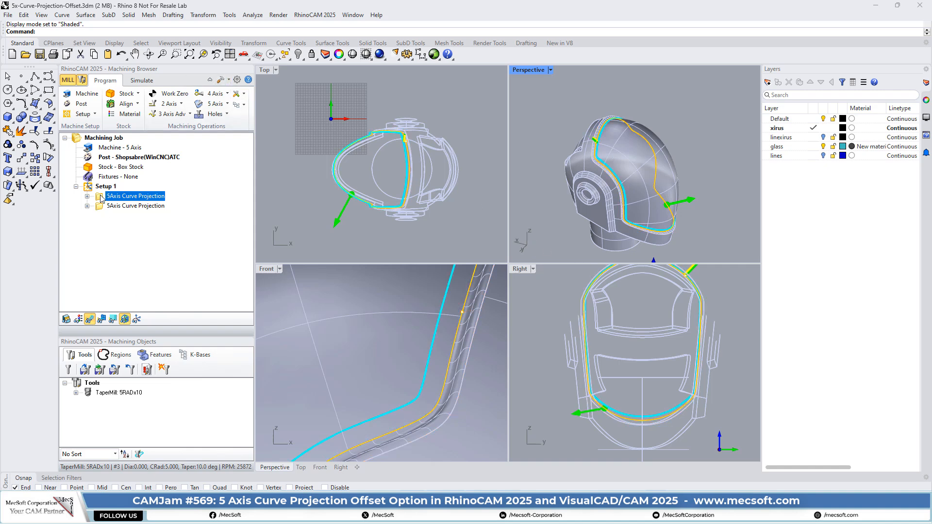
left_click_drag(198, 89, 212, 74)
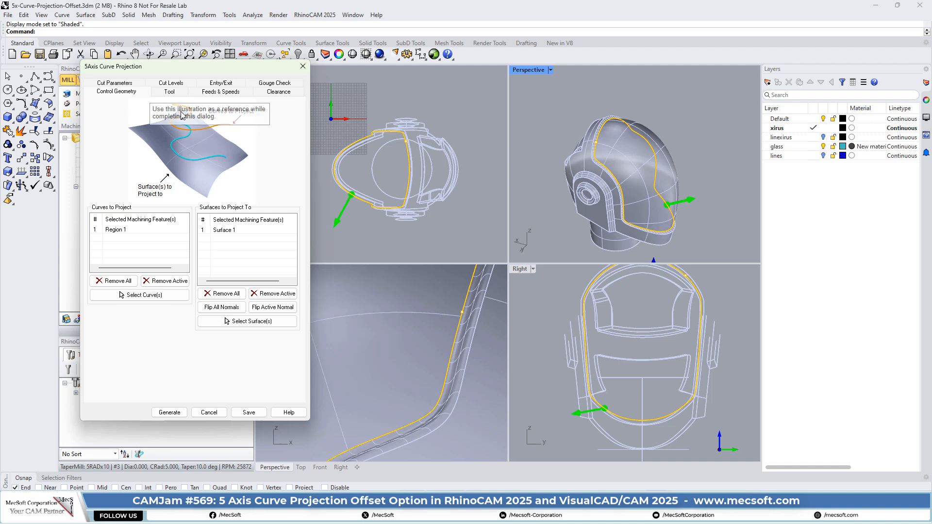
left_click(115, 83)
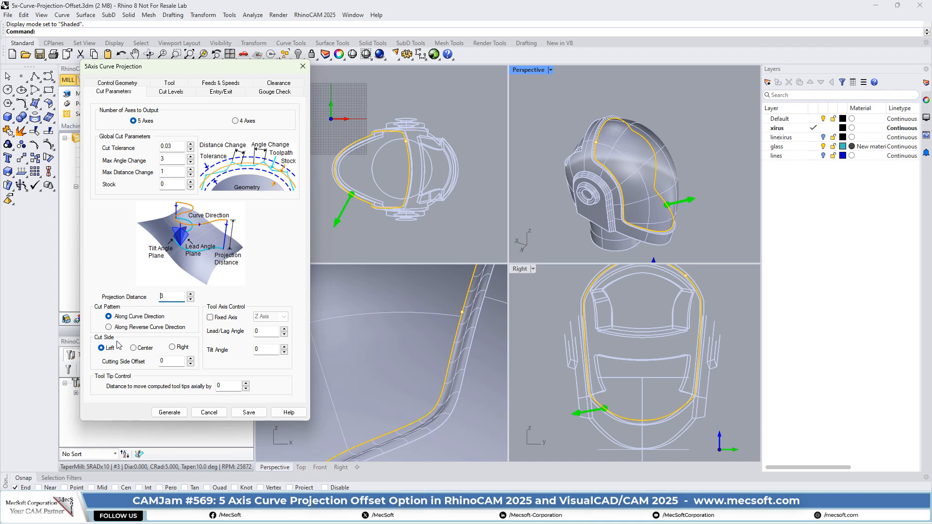
scroll(602, 142, "up", 10)
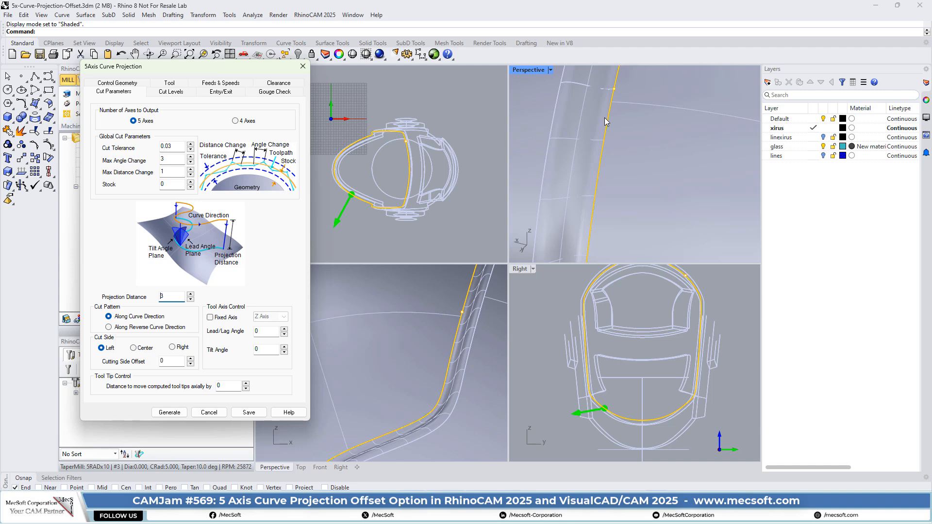
Inspect the projection curve along the helmet's visor groove, then close the first operation's settings without saving.
scroll(605, 121, "down", 10)
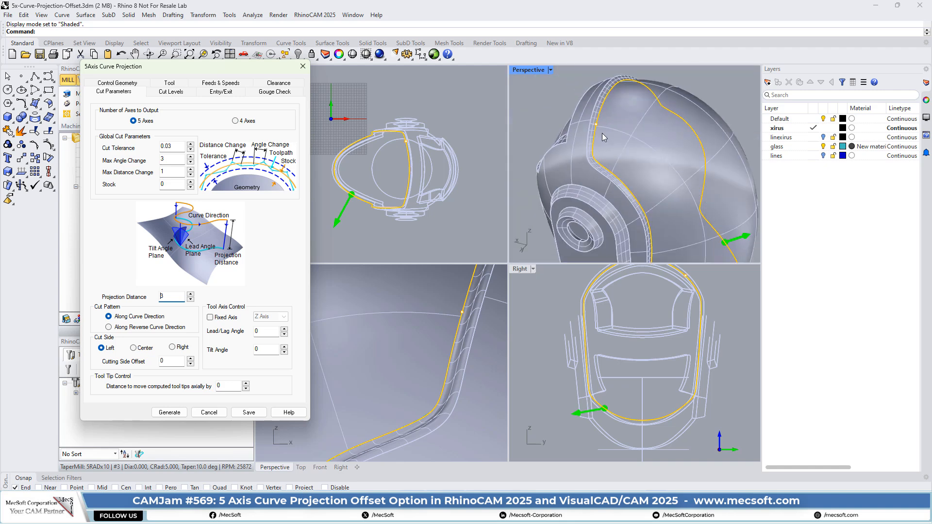
scroll(602, 133, "up", 2)
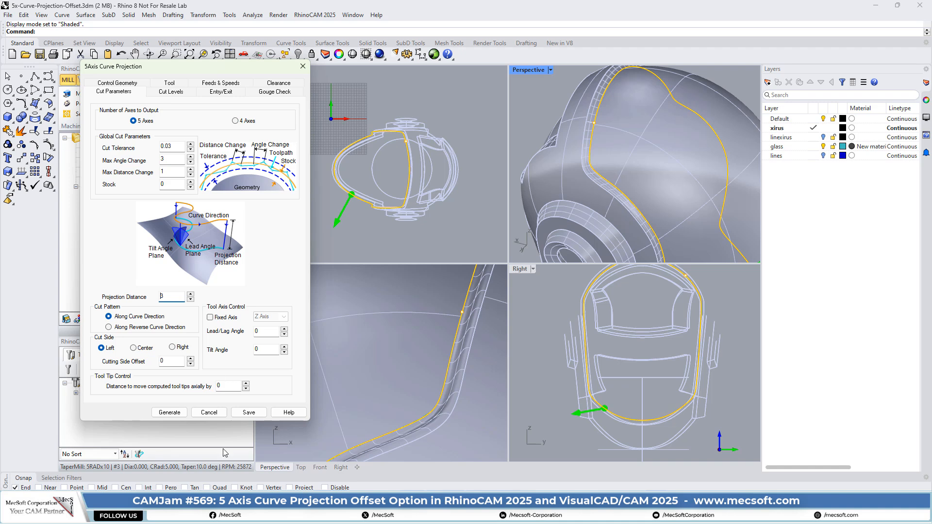
left_click(215, 414)
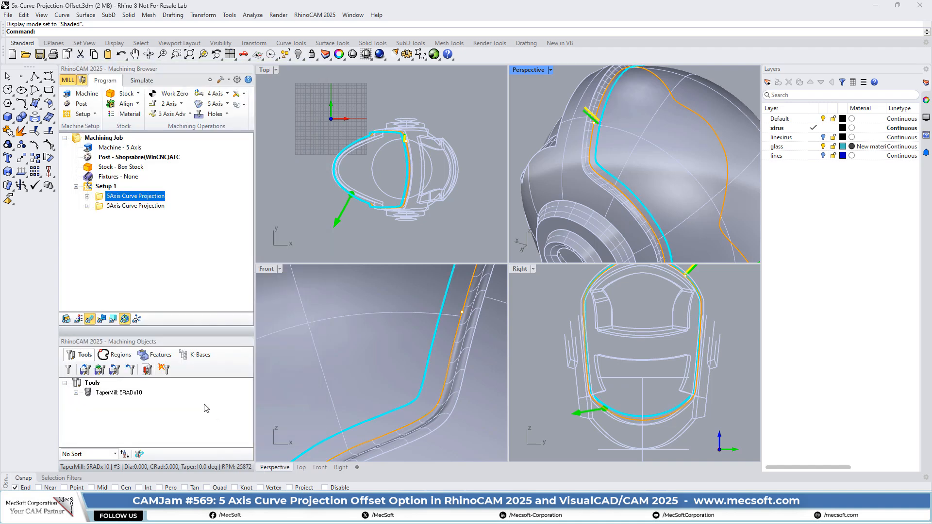
Examine how the first operation's toolpath is offset from the projection curve around the corner of the helmet's visor groove.
scroll(604, 124, "up", 5)
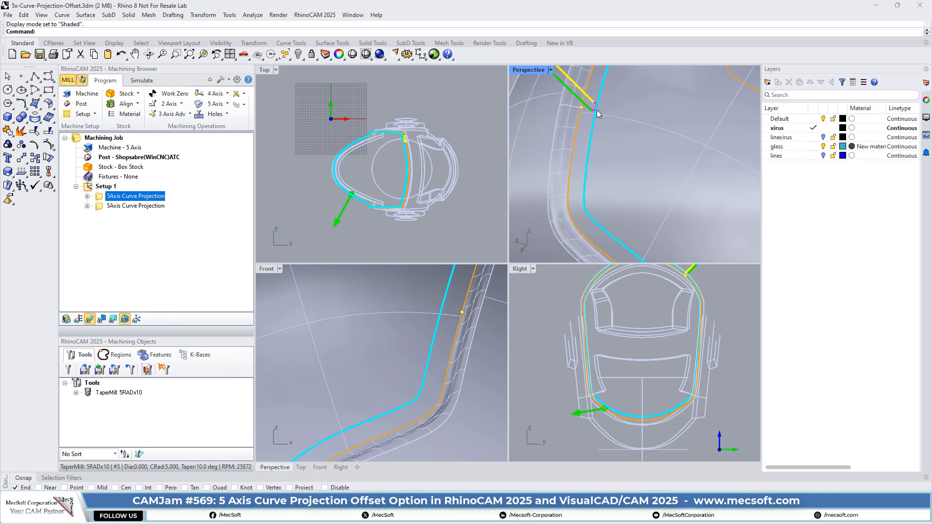
scroll(601, 107, "down", 5)
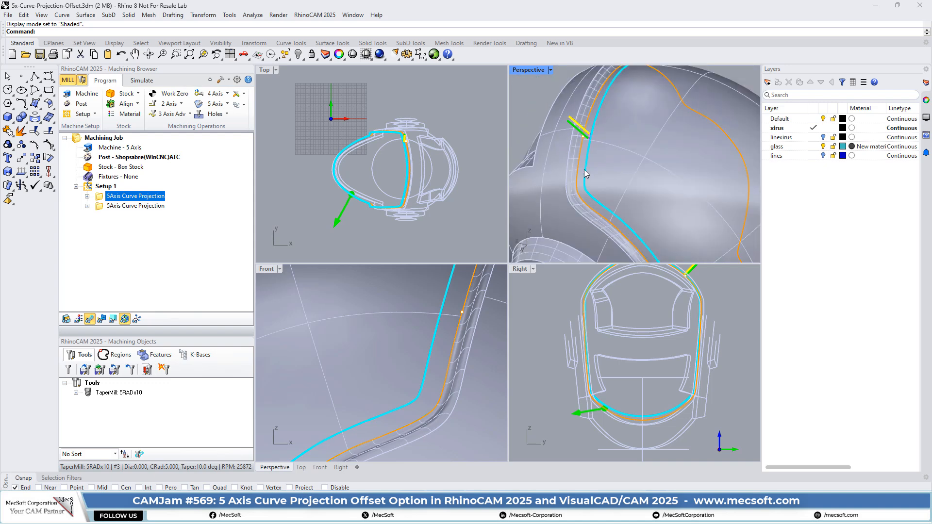
right_click_drag(702, 124, 631, 148)
scroll(573, 180, "up", 6)
scroll(573, 180, "up", 3)
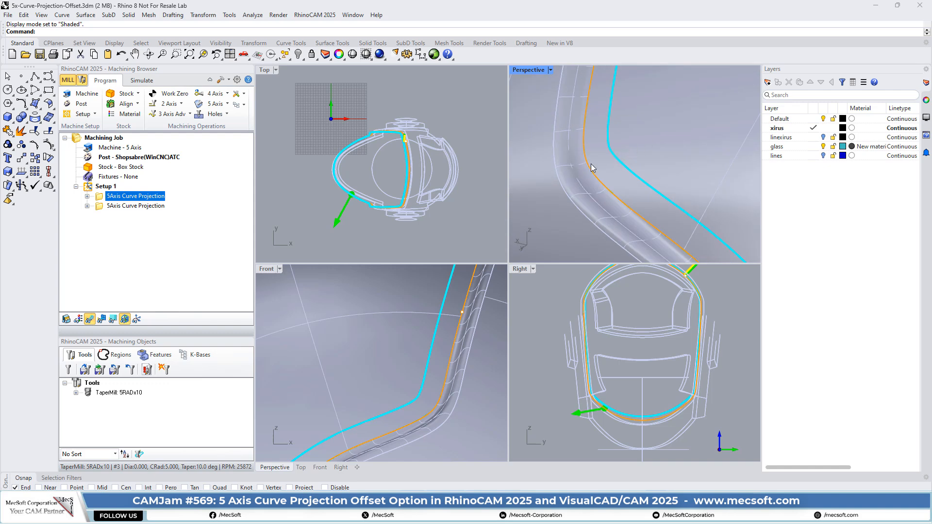
scroll(585, 168, "down", 6)
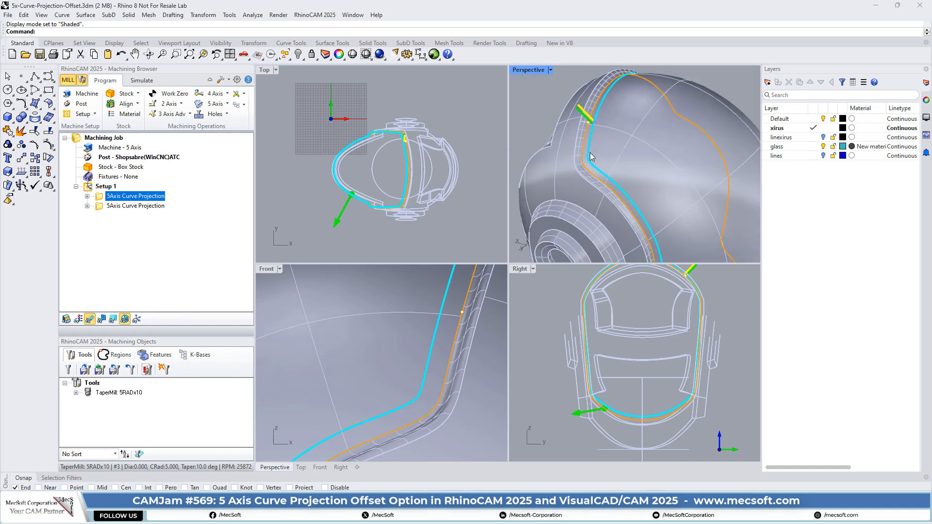
scroll(590, 114, "up", 3)
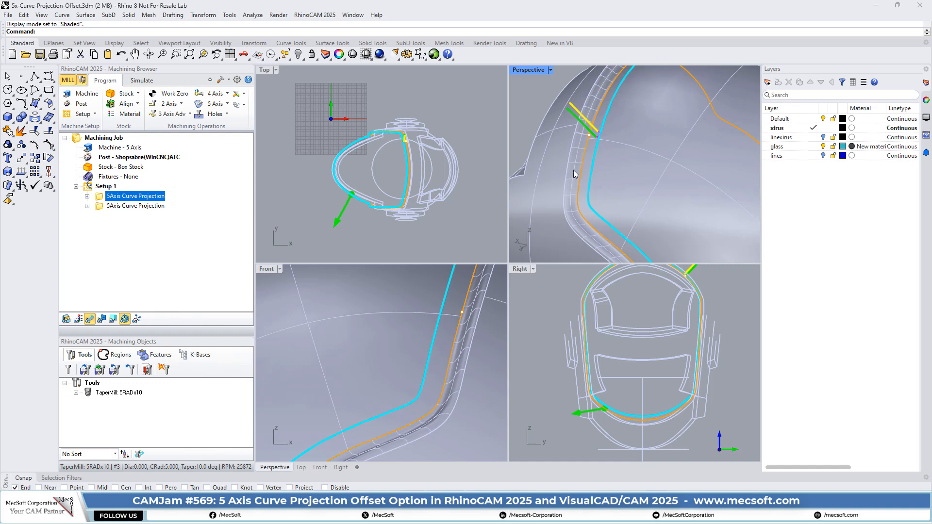
scroll(577, 119, "down", 3)
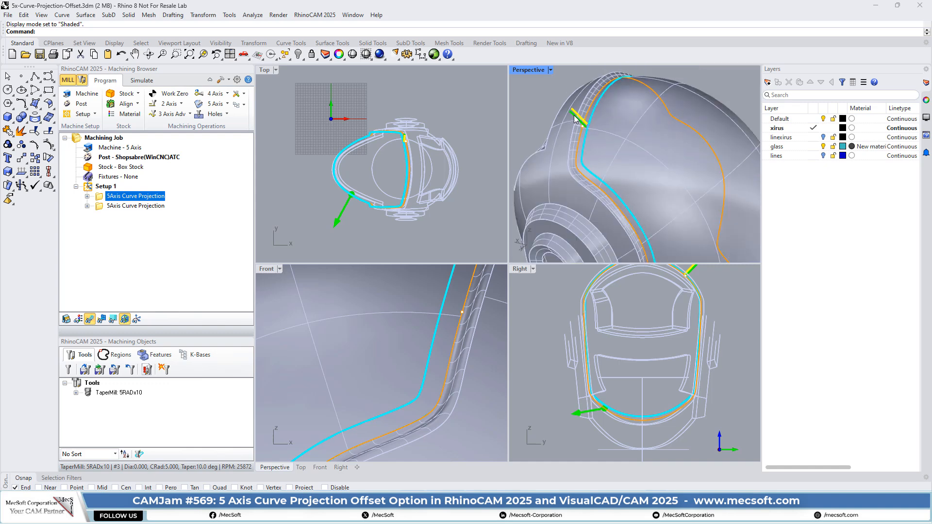
scroll(577, 119, "down", 2)
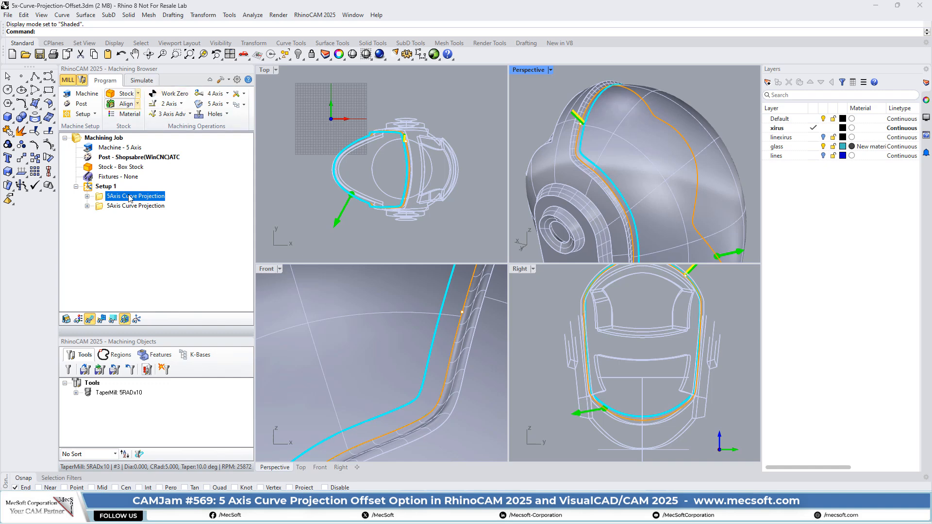
Open the first 5Axis Curve Projection operation's toolpath in the Toolpath Editor and step the tool to GOTO line 17.
left_click(88, 197)
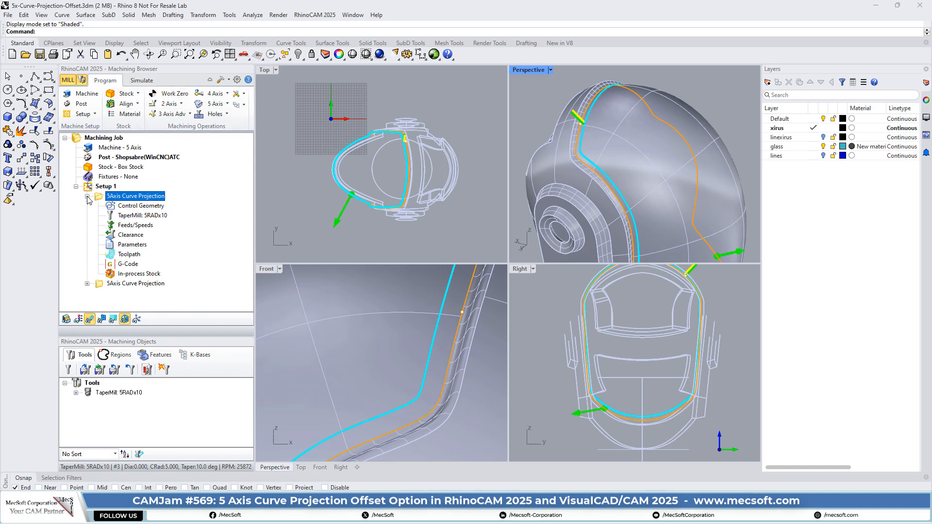
double_click(112, 255)
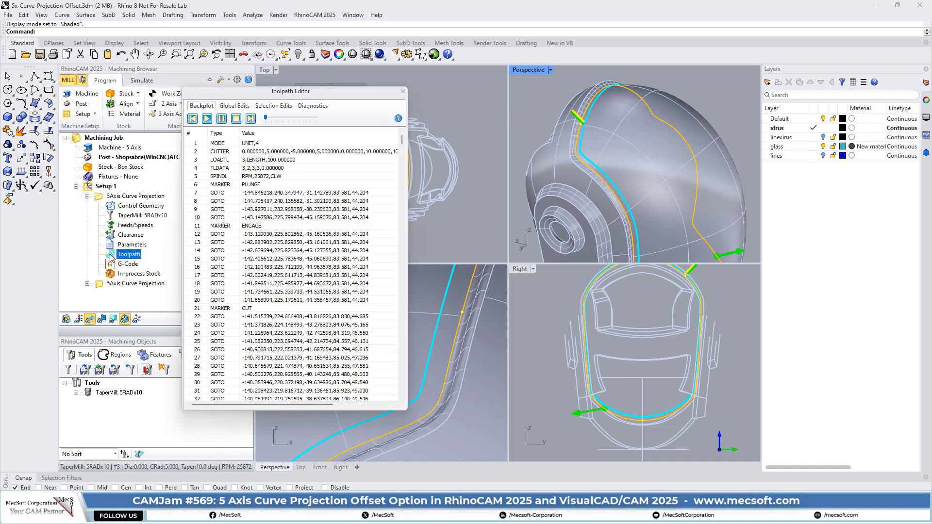
left_click(275, 150)
key("Down")
key("Down")
key("Down")
key("Down")
key("Down")
key("Down")
key("Down")
key("Down")
key("Down")
key("Down")
key("Down")
key("Down")
key("Down")
key("Down")
key("Down")
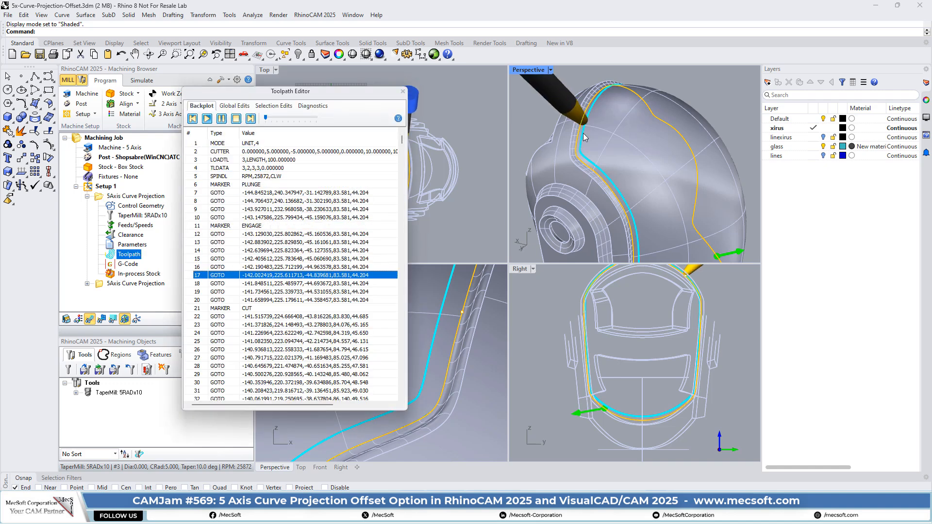
Examine the taper mill's tip and side against the visor groove and projection curve from the helmet's side and up close.
right_click_drag(570, 174, 618, 165)
scroll(624, 114, "up", 6)
scroll(624, 118, "up", 5)
scroll(615, 180, "down", 10)
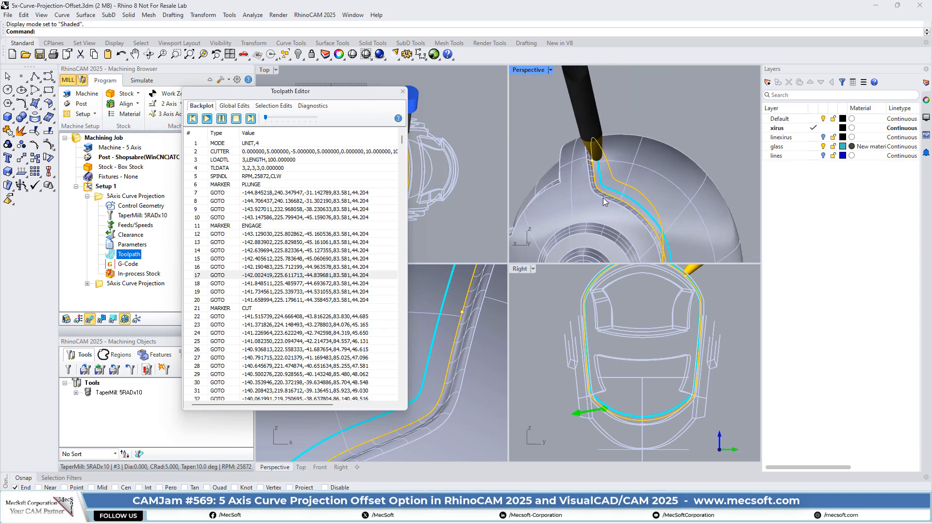
right_click_drag(606, 200, 606, 150)
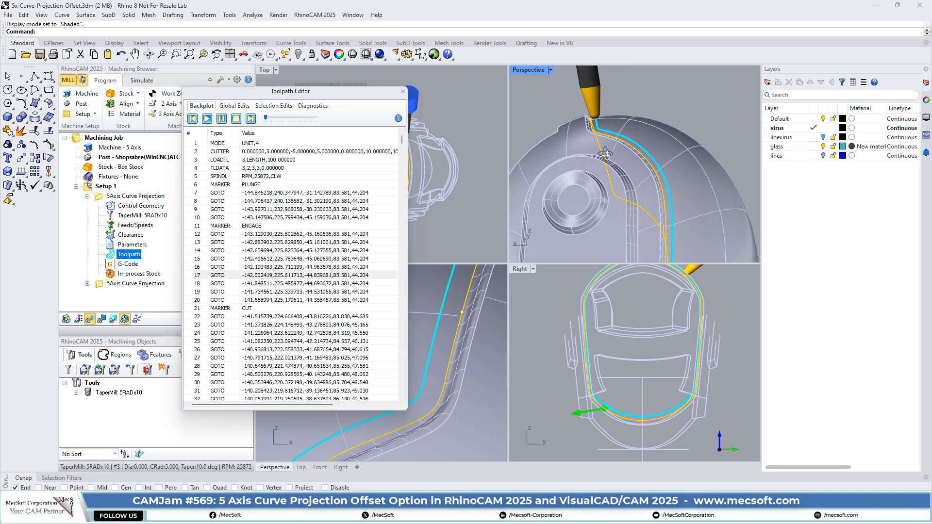
scroll(599, 91, "up", 8)
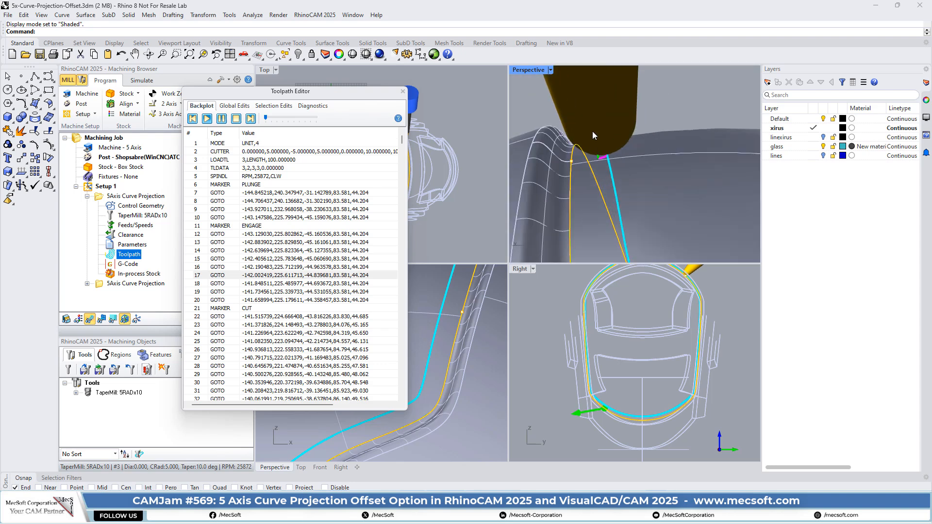